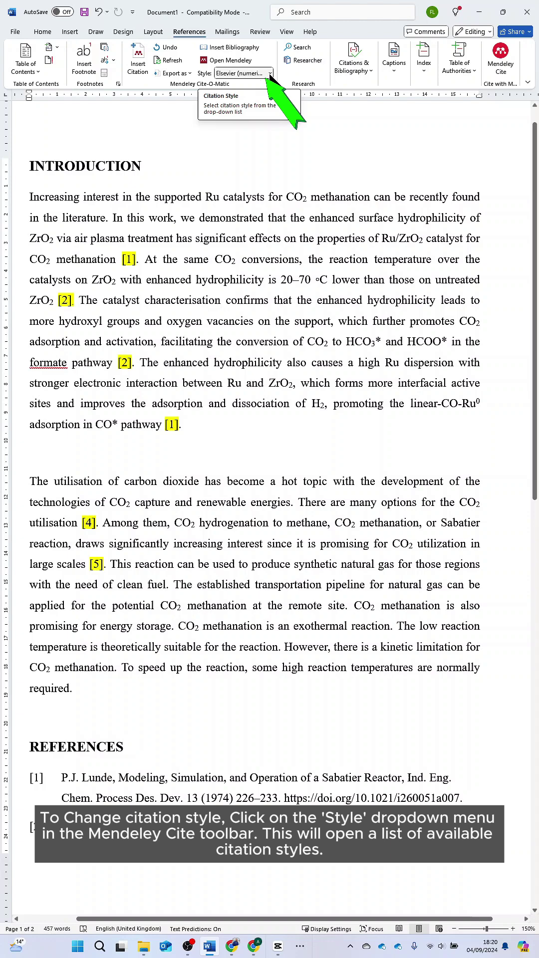
# - Show the Mendeley citation styles list, with Elsevier numeric currently in use
pyautogui.click(269, 73)
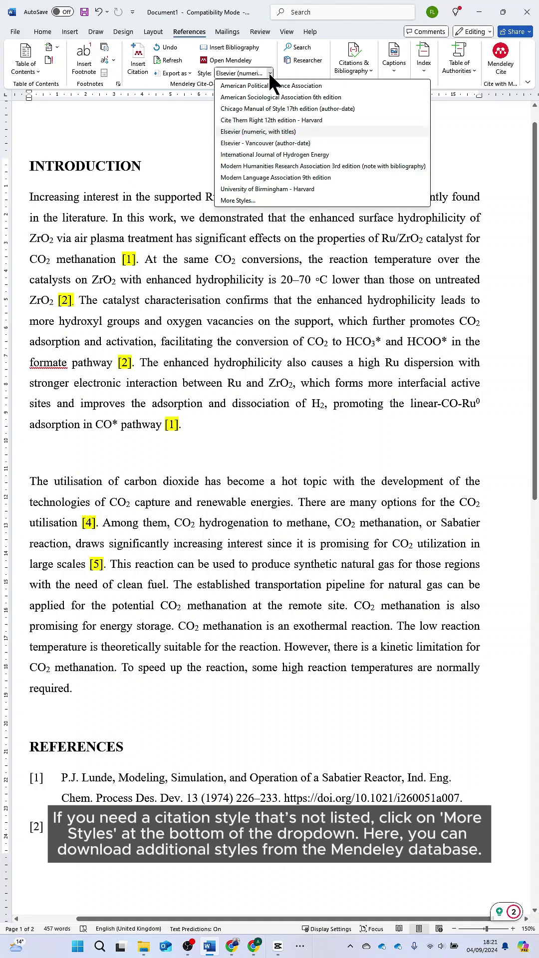
# - Install the Applied Energy citation style from Get More Styles after searching 'Energy'
pyautogui.click(240, 200)
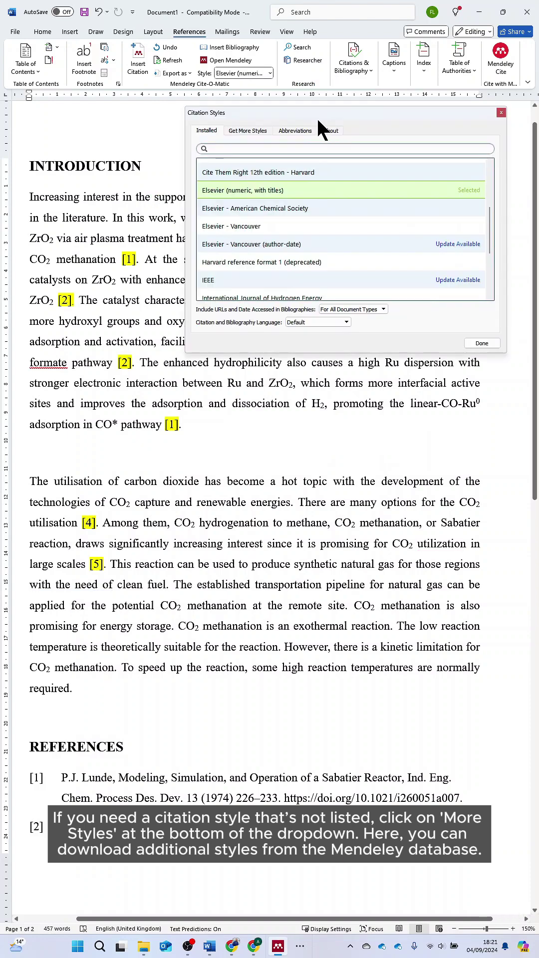
pyautogui.click(246, 133)
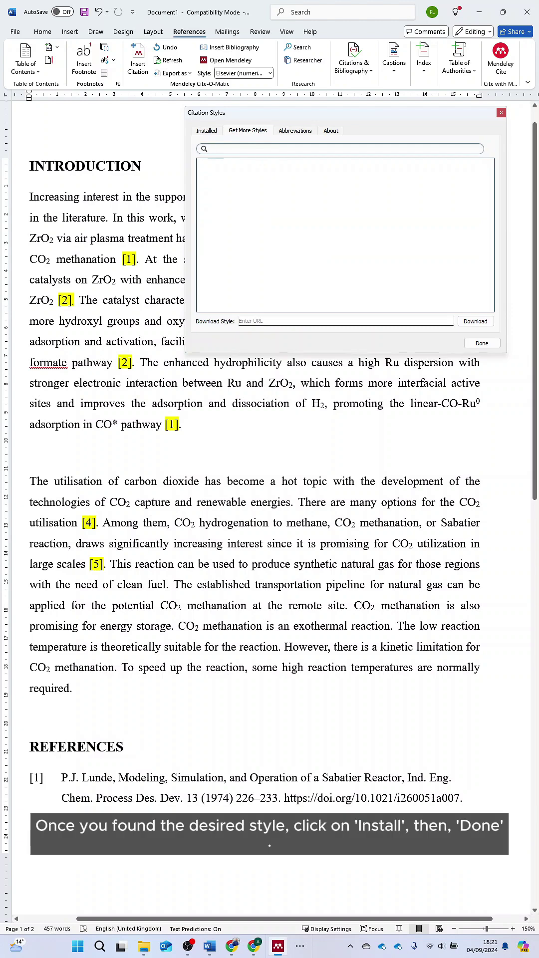
pyautogui.write('Energy')
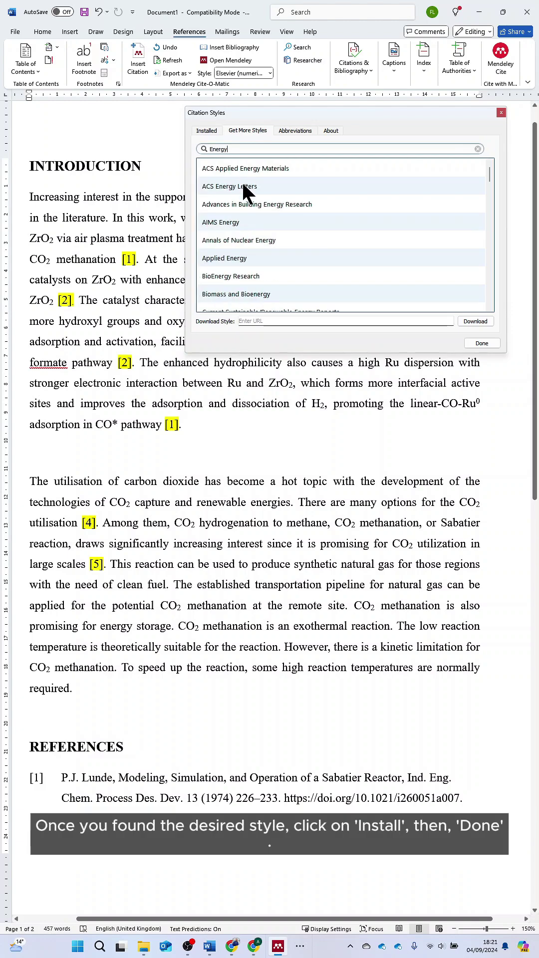
pyautogui.click(249, 258)
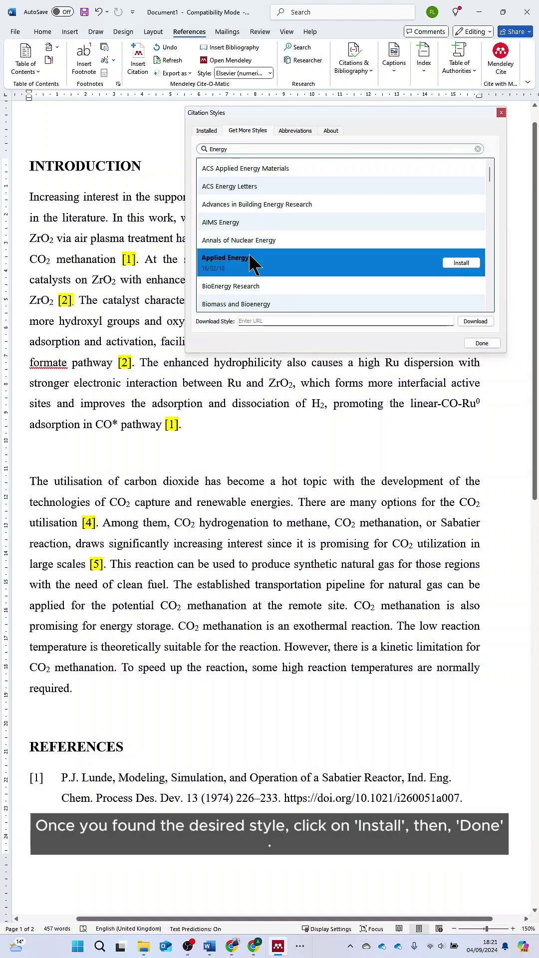
pyautogui.click(451, 262)
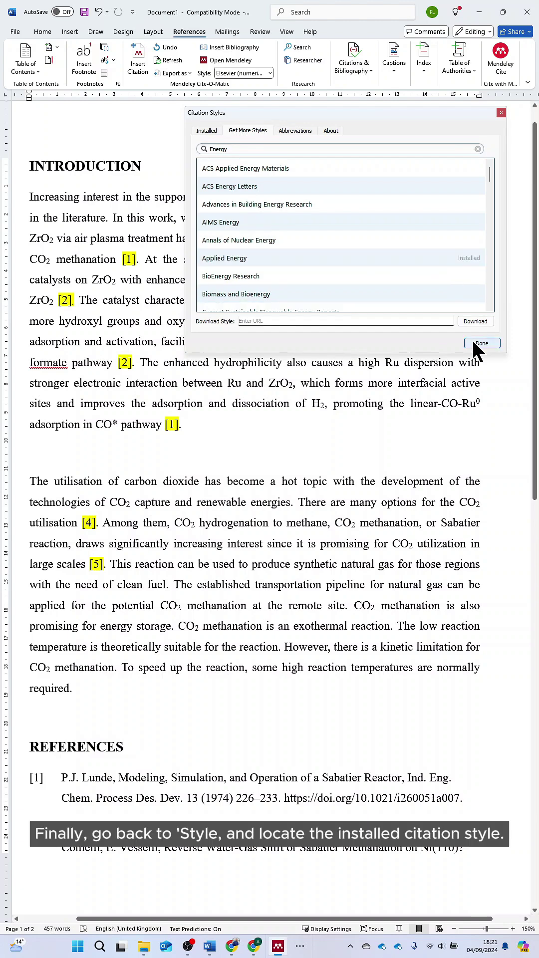
pyautogui.click(473, 343)
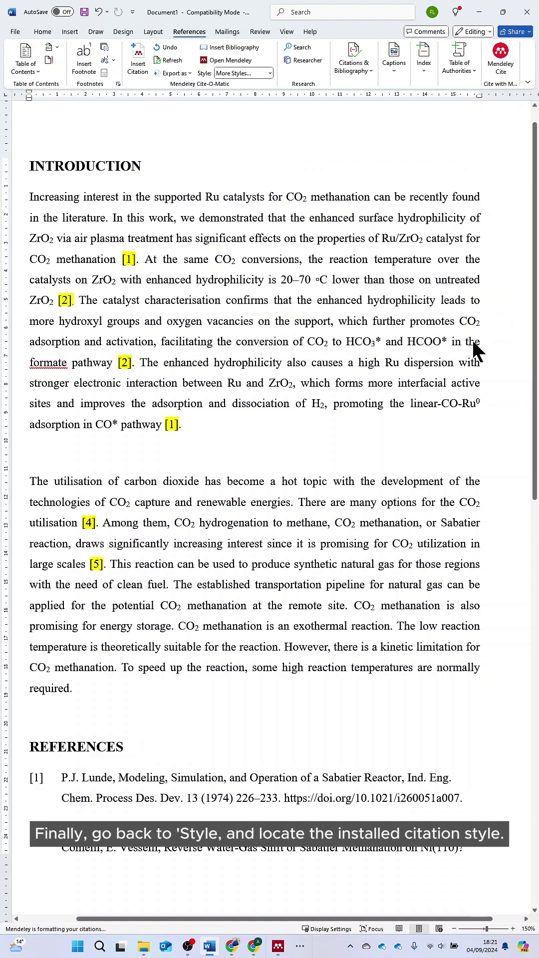
# - Reformat the document's citations and references to the installed Applied Energy style
pyautogui.click(269, 72)
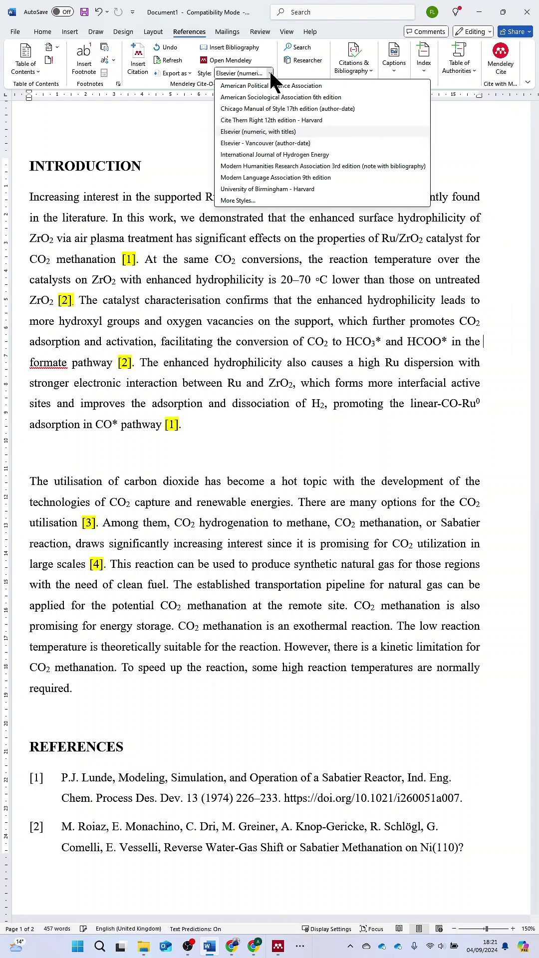
pyautogui.click(249, 199)
pyautogui.write('a')
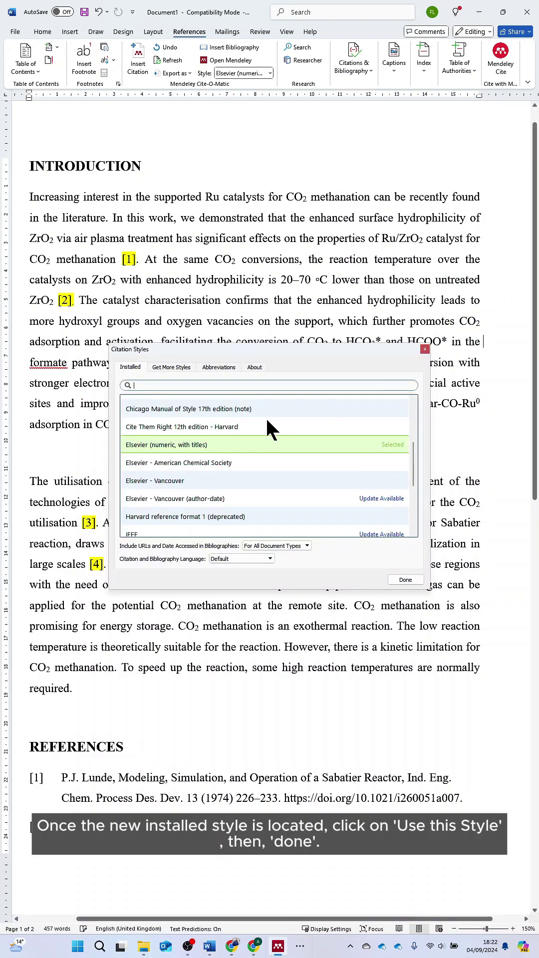
pyautogui.click(270, 445)
pyautogui.write('p')
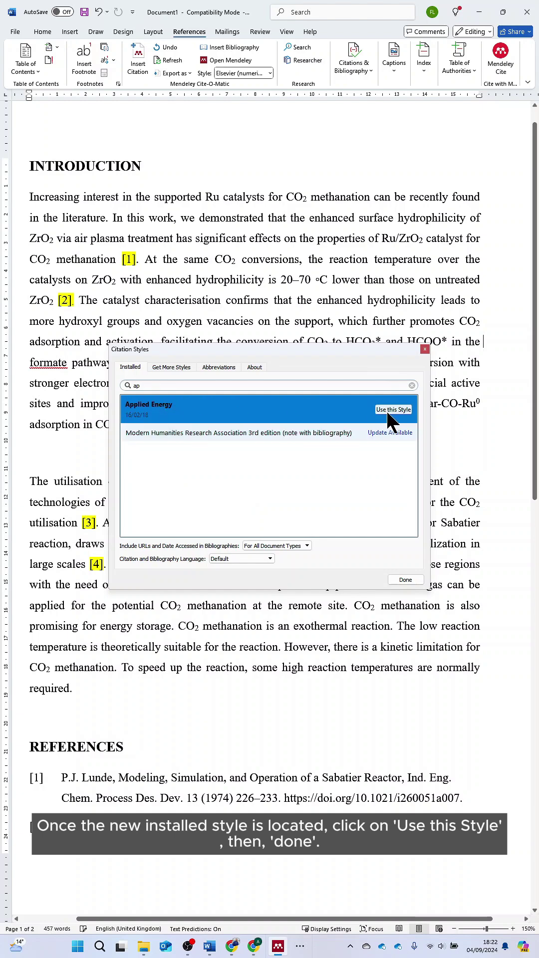
pyautogui.click(390, 406)
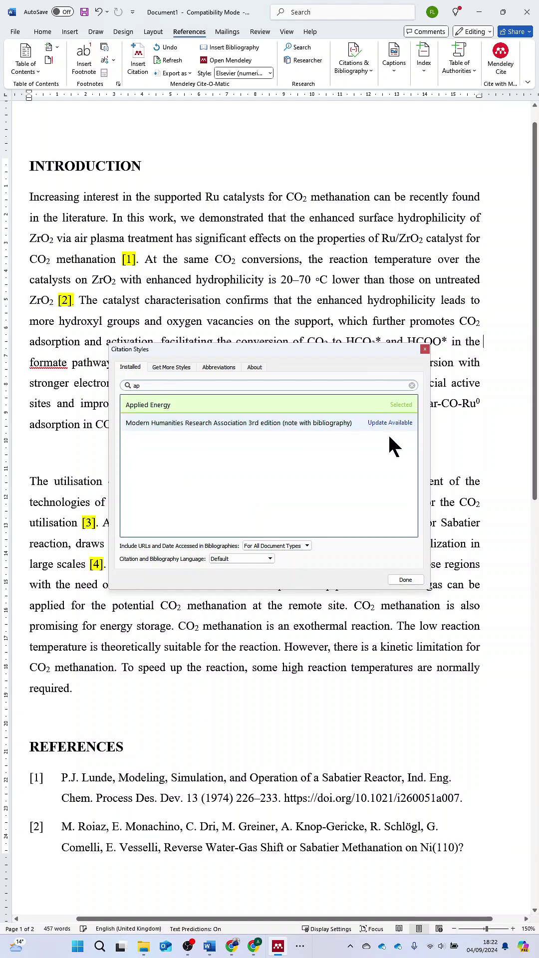
pyautogui.click(404, 580)
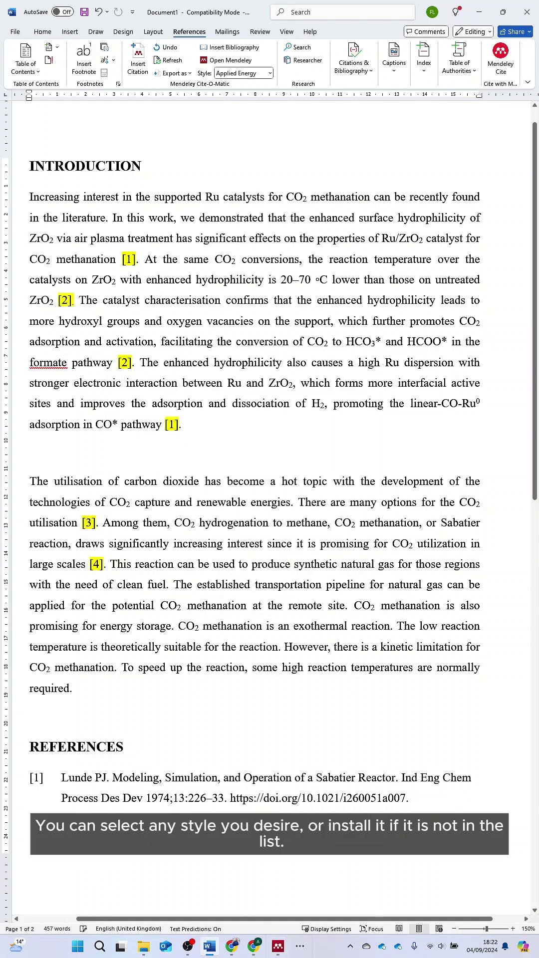
# - Install the Annales Pharmaceutiques Françaises style from Get More Styles after searching 'Fran'
pyautogui.click(270, 72)
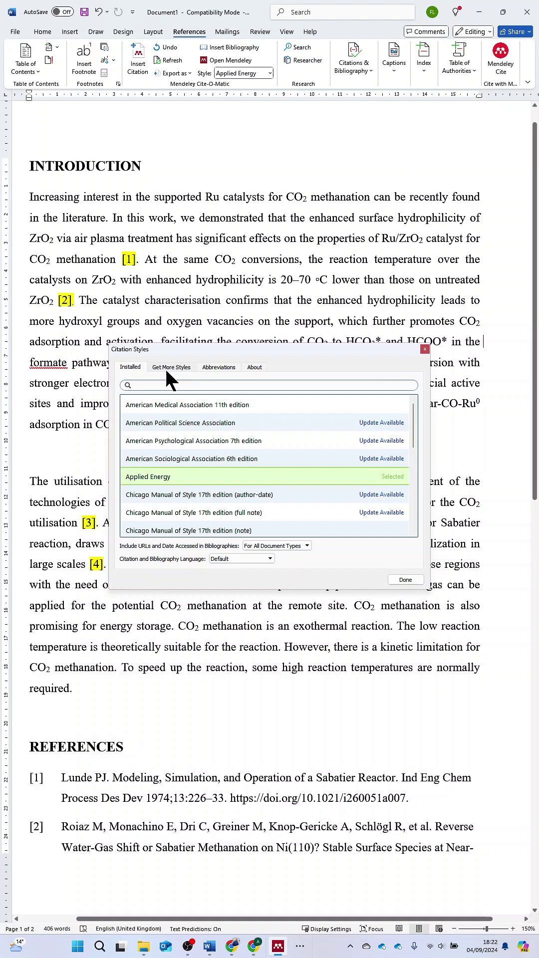
pyautogui.click(167, 368)
pyautogui.write('ran')
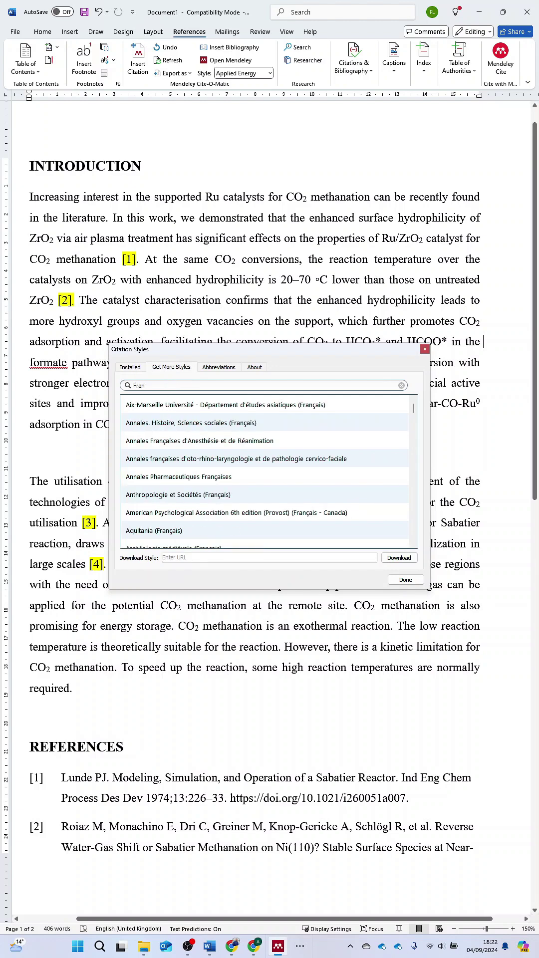
pyautogui.click(386, 476)
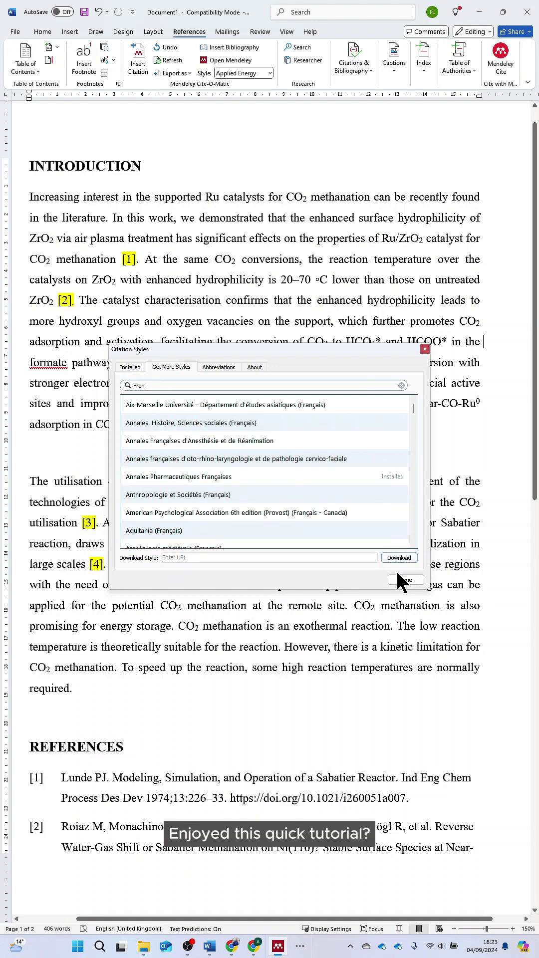
pyautogui.click(398, 573)
# - Search the installed styles for 'rs' to locate RSC Advances
pyautogui.click(268, 72)
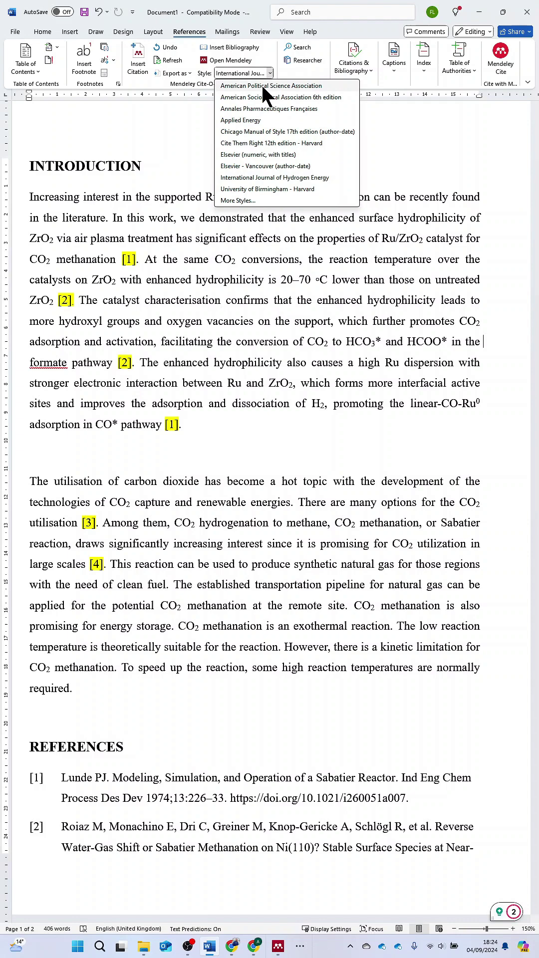
pyautogui.click(234, 200)
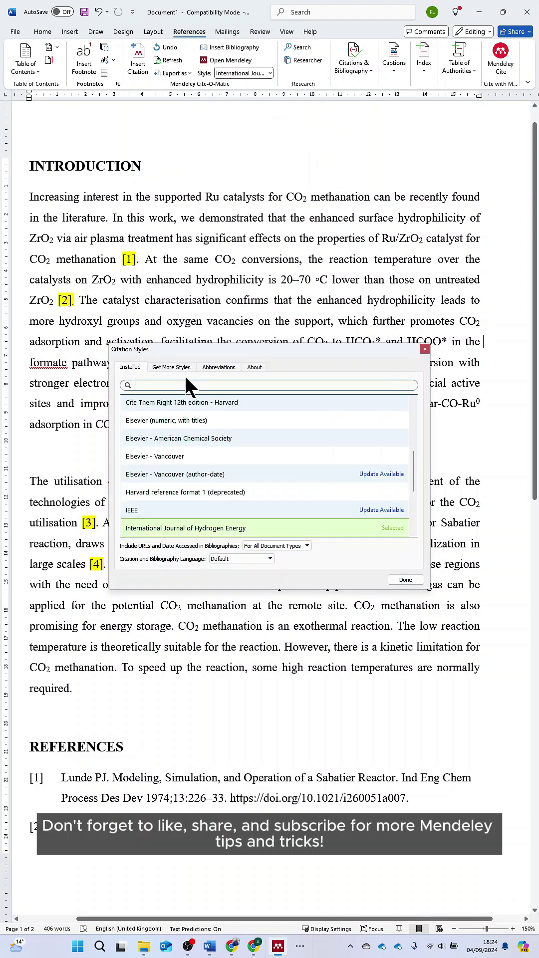
pyautogui.write('rs')
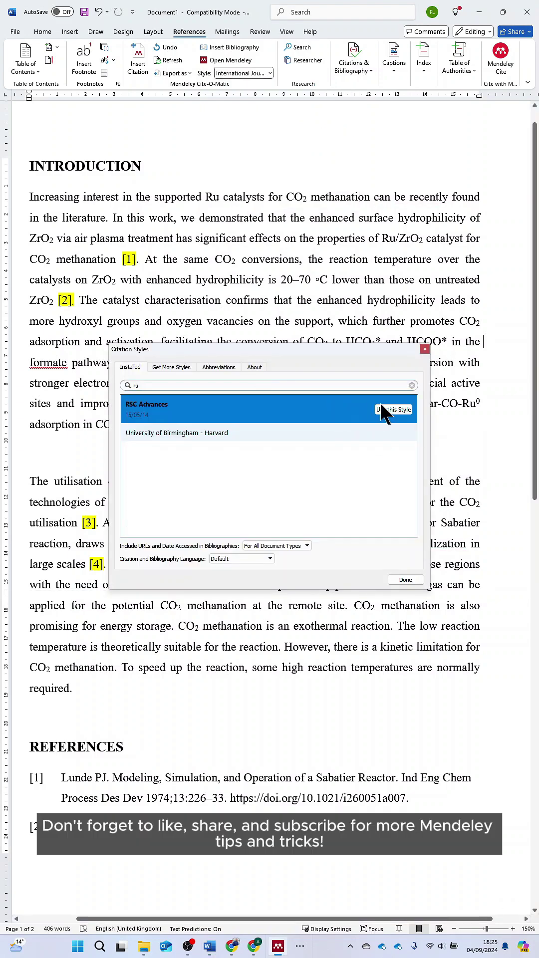